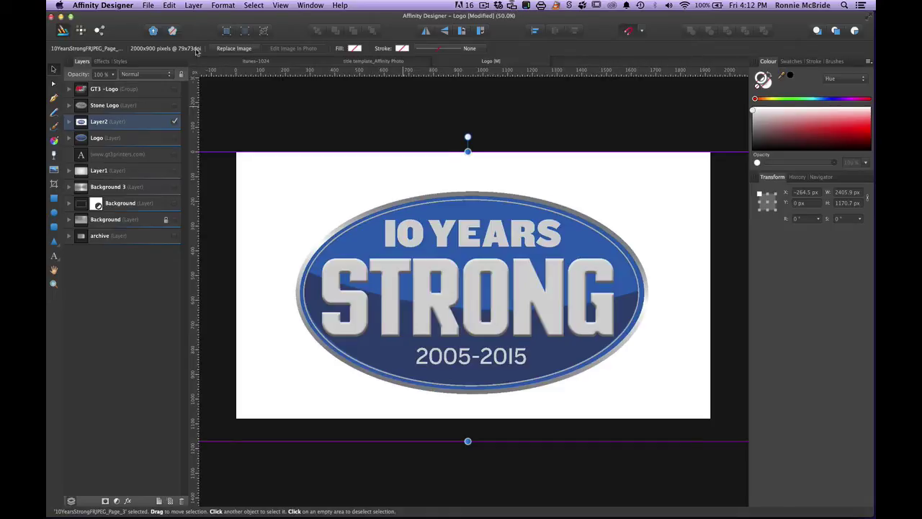
- Hide the flat Layer2 image, show the metallic Logo and brushed-metal Background layers, then deselect
{"action": "left_click", "coordinate": [175, 122]}
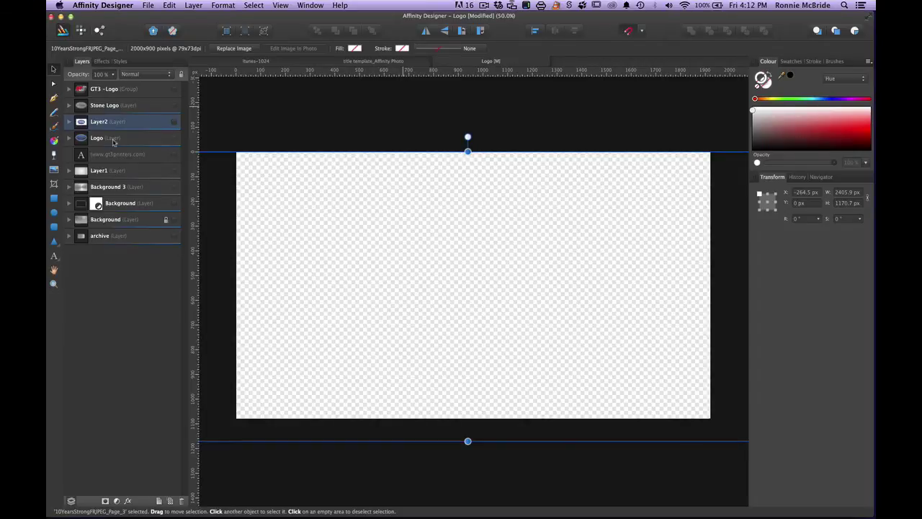
{"action": "left_click", "coordinate": [173, 139]}
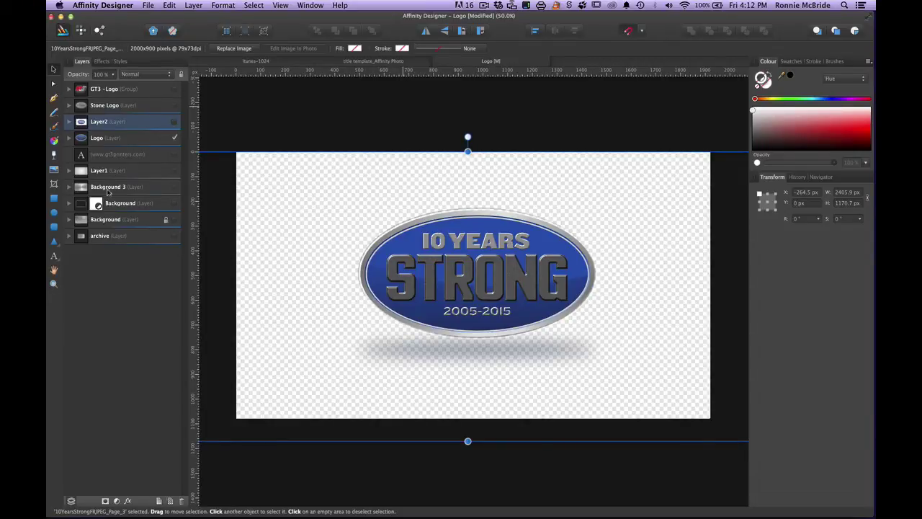
{"action": "left_click", "coordinate": [174, 219]}
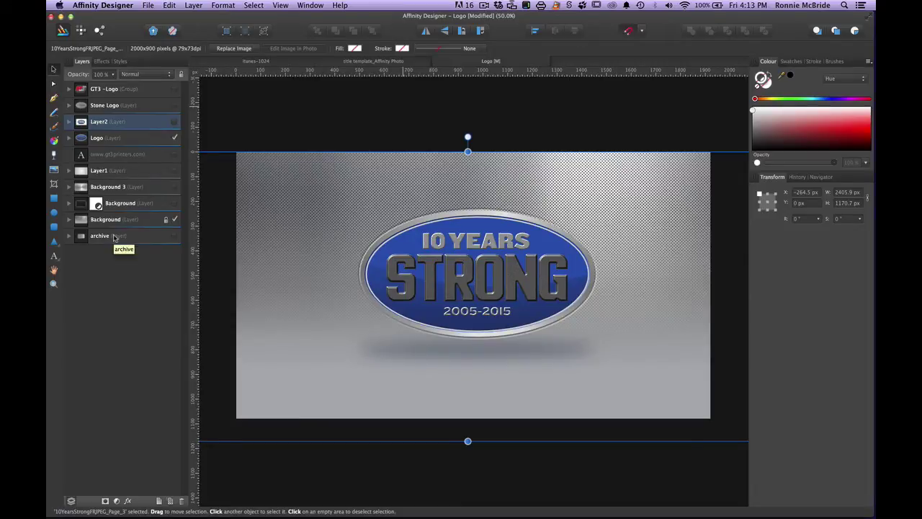
{"action": "left_click", "coordinate": [242, 110]}
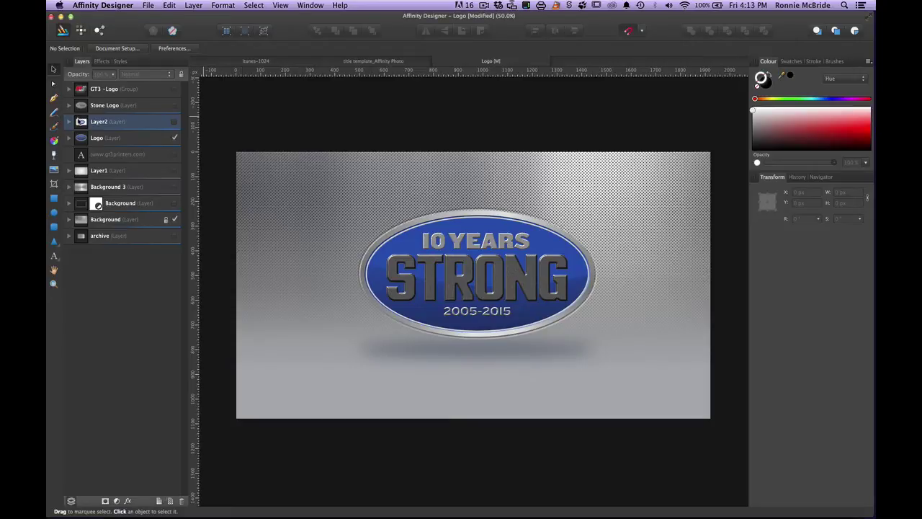
- Show the flat Layer2 logo image again, shrink it, and move it to the canvas's bottom-left corner
{"action": "left_click", "coordinate": [173, 123]}
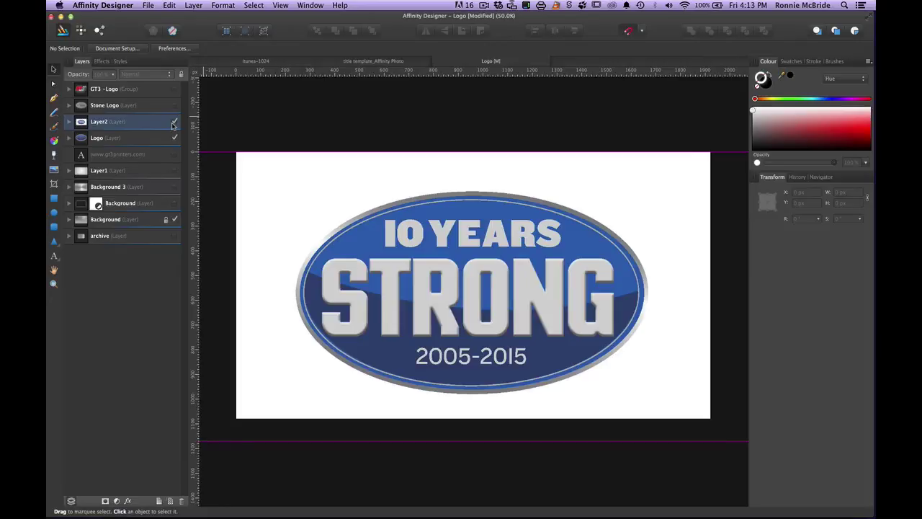
{"action": "left_click", "coordinate": [258, 168]}
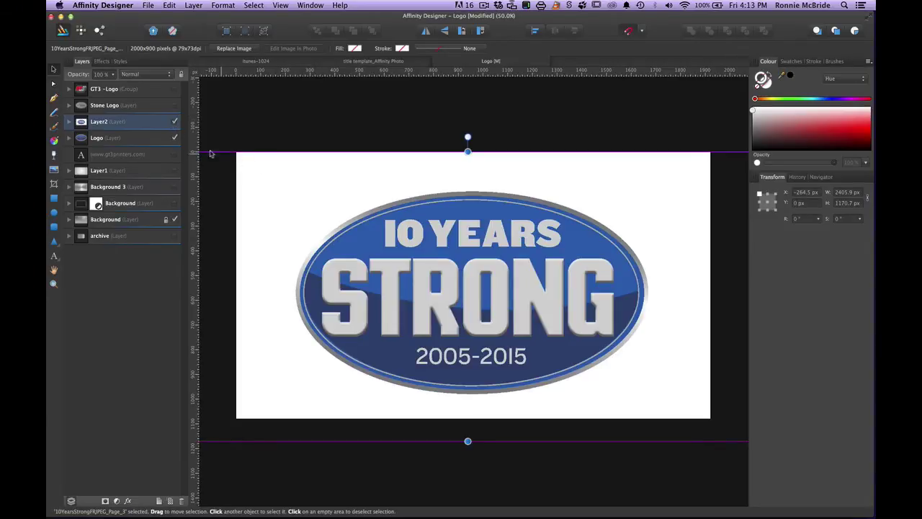
{"action": "key", "text": "super+minus"}
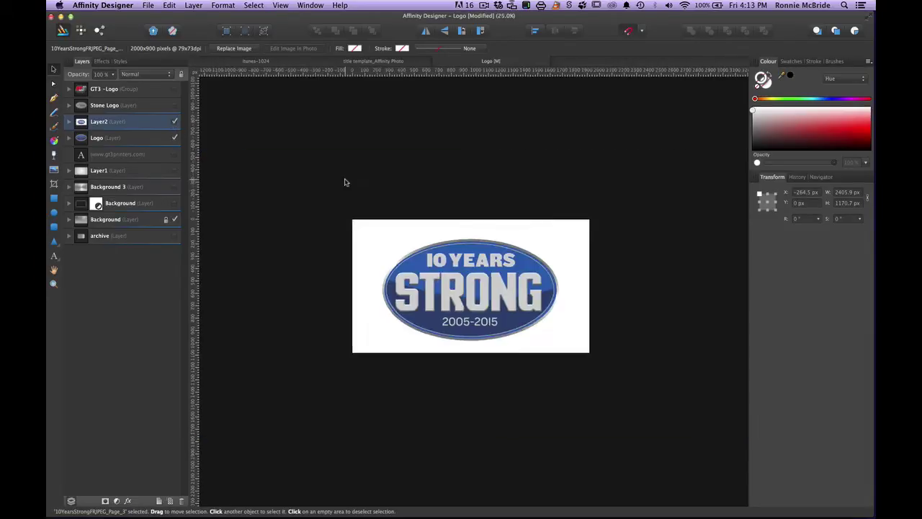
{"action": "key", "text": "super+minus"}
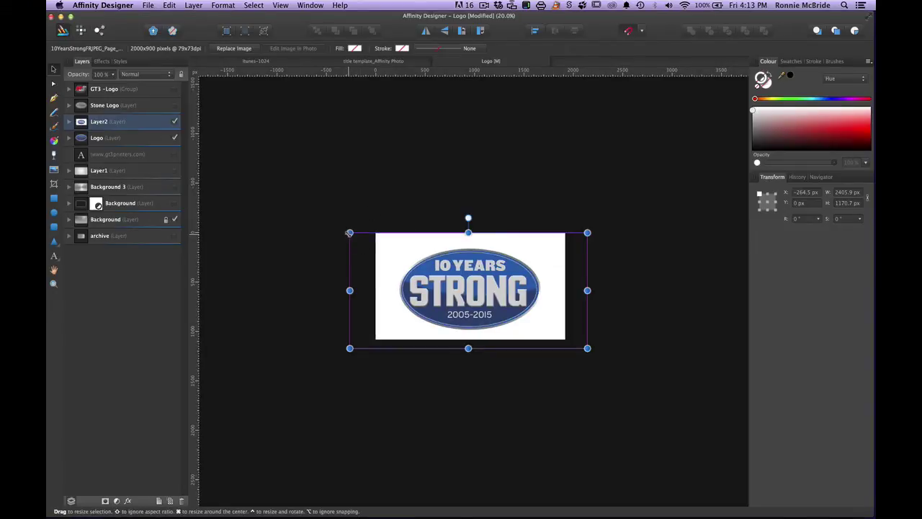
{"action": "left_click_drag", "start_coordinate": [350, 233], "coordinate": [427, 271]}
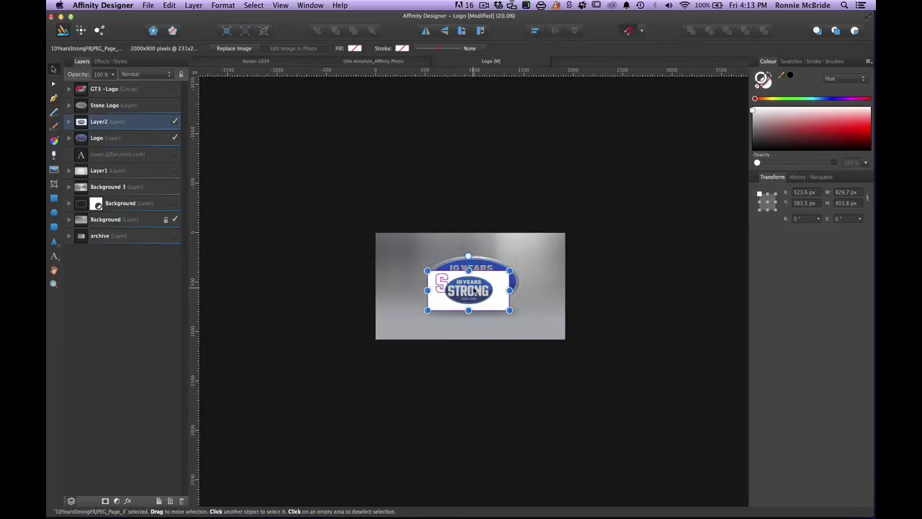
{"action": "left_click_drag", "start_coordinate": [475, 290], "coordinate": [420, 309]}
- Shrink the inset further to 574.5 × 279.5 px, nudge it down-left, deselect, and turn snapping off
{"action": "key", "text": "super+equal"}
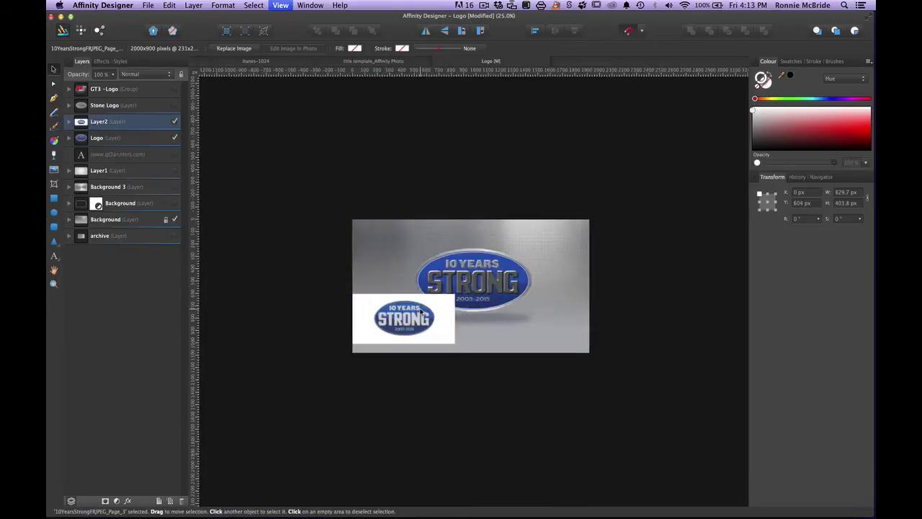
{"action": "key", "text": "super+equal"}
{"action": "key", "text": "super+equal"}
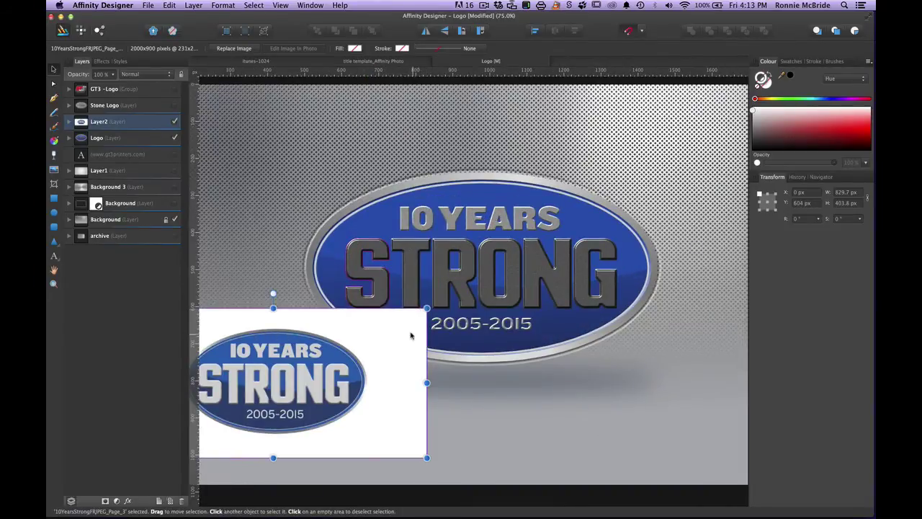
{"action": "key", "text": "super+minus"}
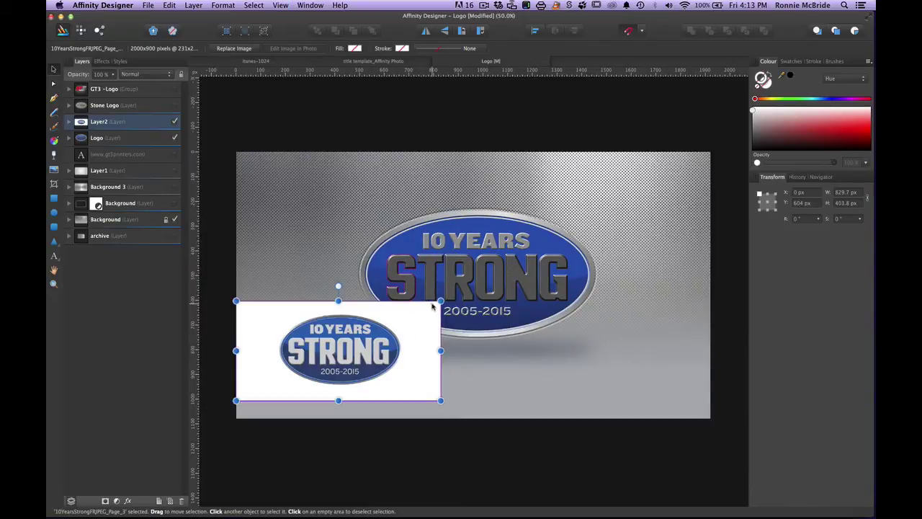
{"action": "left_click_drag", "start_coordinate": [440, 301], "coordinate": [409, 316]}
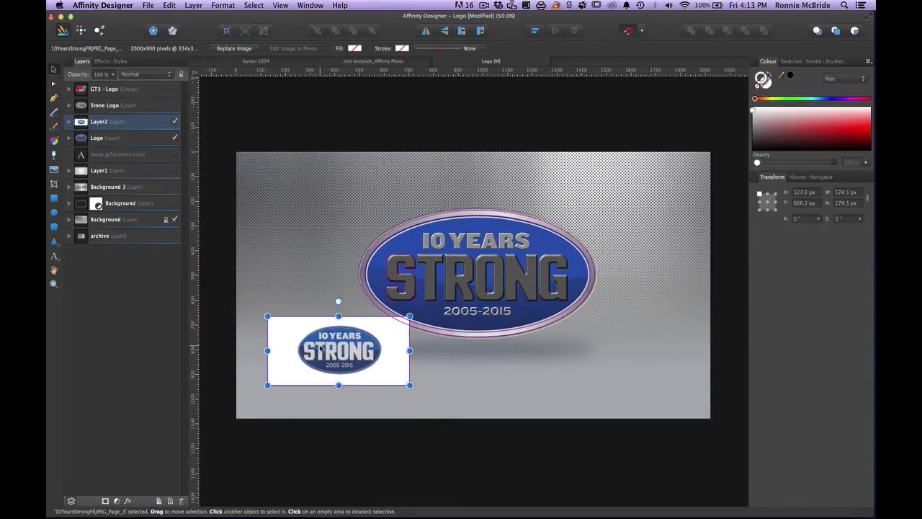
{"action": "left_click_drag", "start_coordinate": [320, 346], "coordinate": [305, 367]}
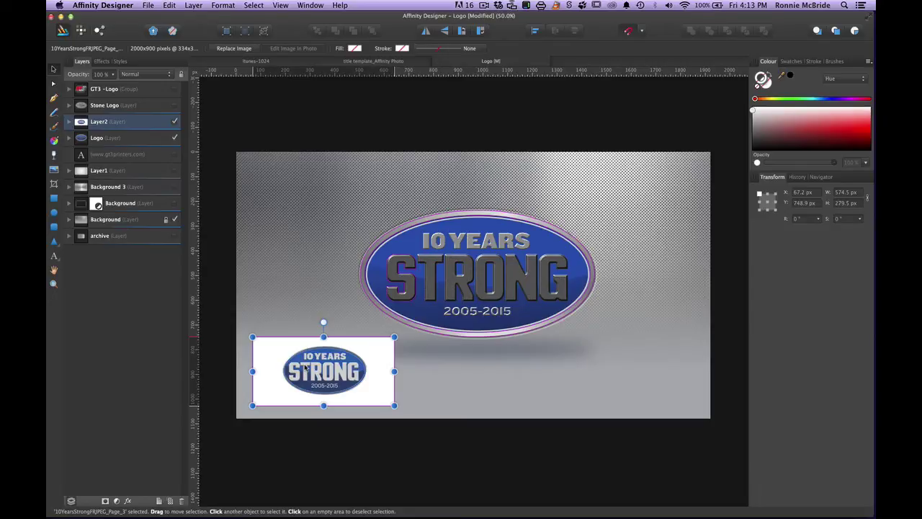
{"action": "left_click", "coordinate": [249, 135]}
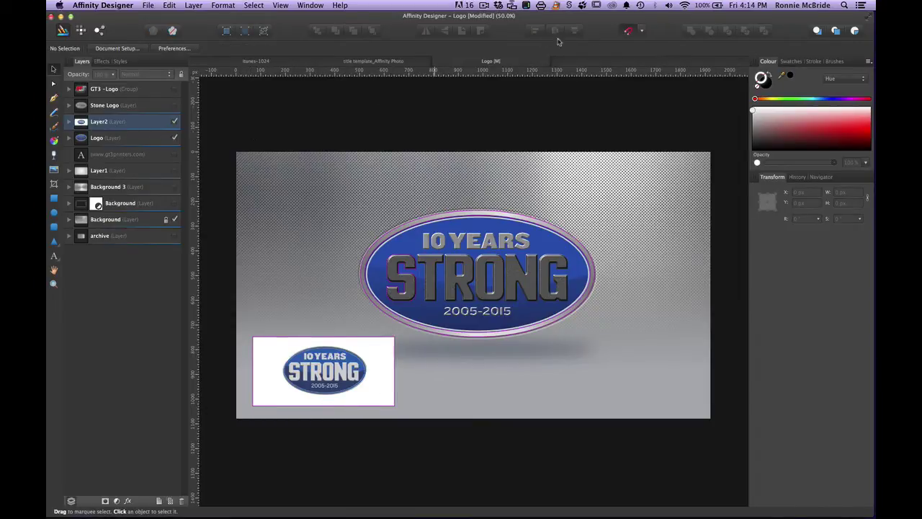
{"action": "left_click", "coordinate": [623, 31]}
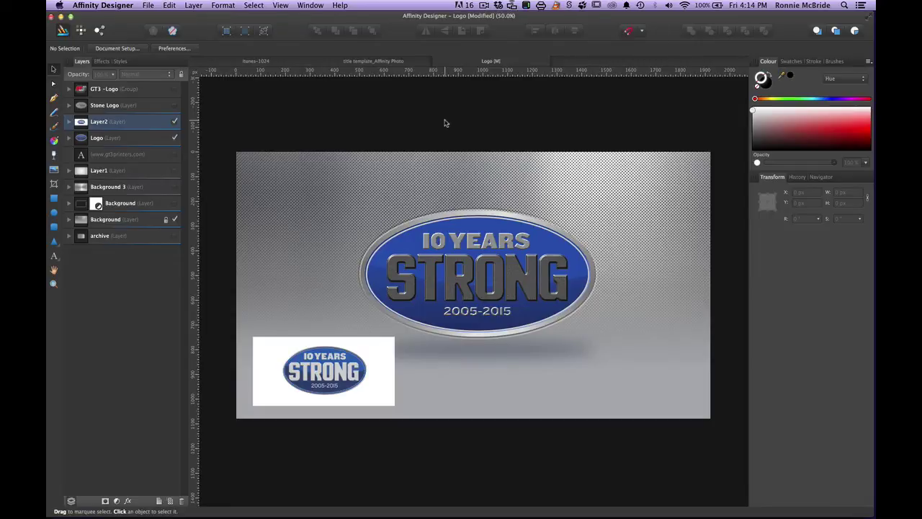
- Hide Layer2 and the brushed-metal Background, briefly toggling the metallic Logo off and on to compare
{"action": "left_click", "coordinate": [174, 122]}
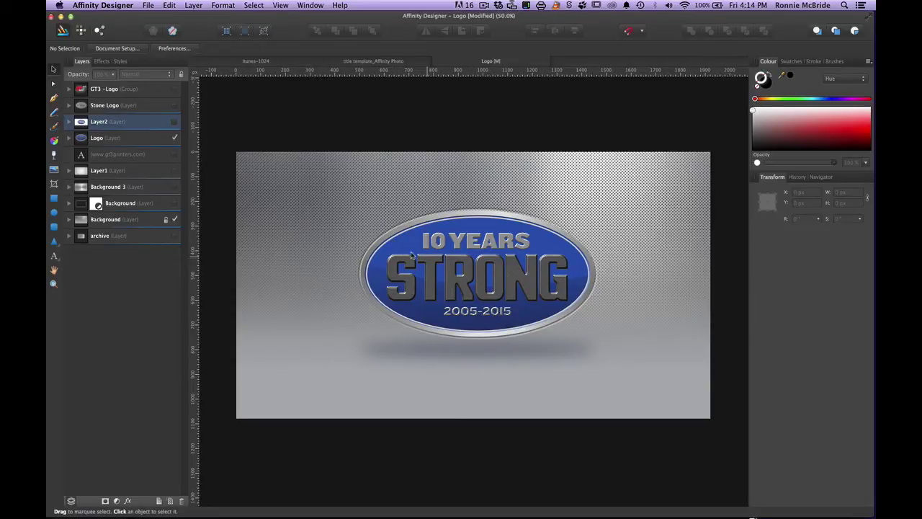
{"action": "left_click", "coordinate": [174, 220]}
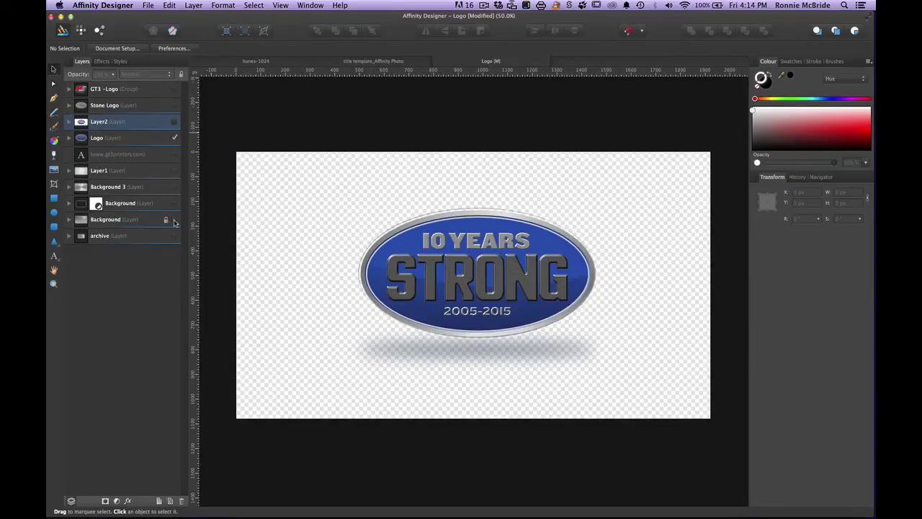
{"action": "left_click", "coordinate": [174, 137]}
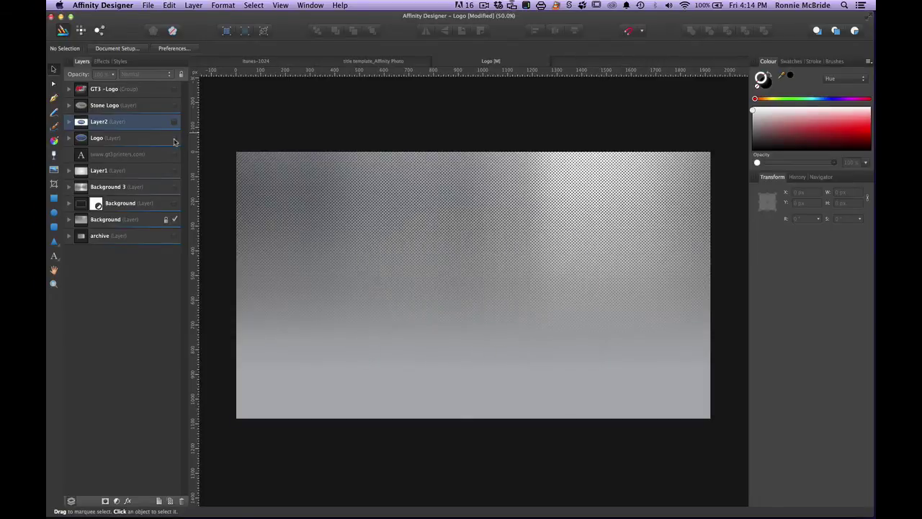
{"action": "left_click", "coordinate": [174, 137]}
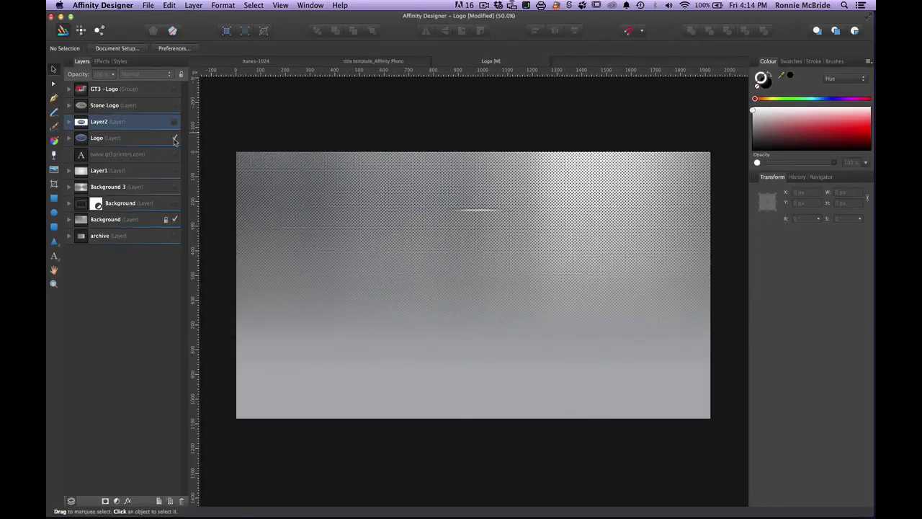
{"action": "left_click", "coordinate": [174, 220]}
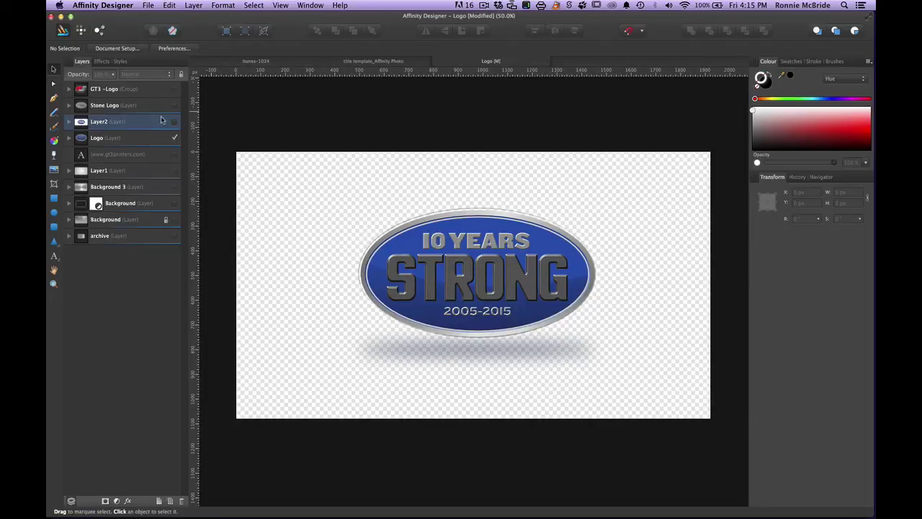
- Swap the blue logo for the Stone Logo over the dark stone-texture background to compare
{"action": "left_click", "coordinate": [174, 221]}
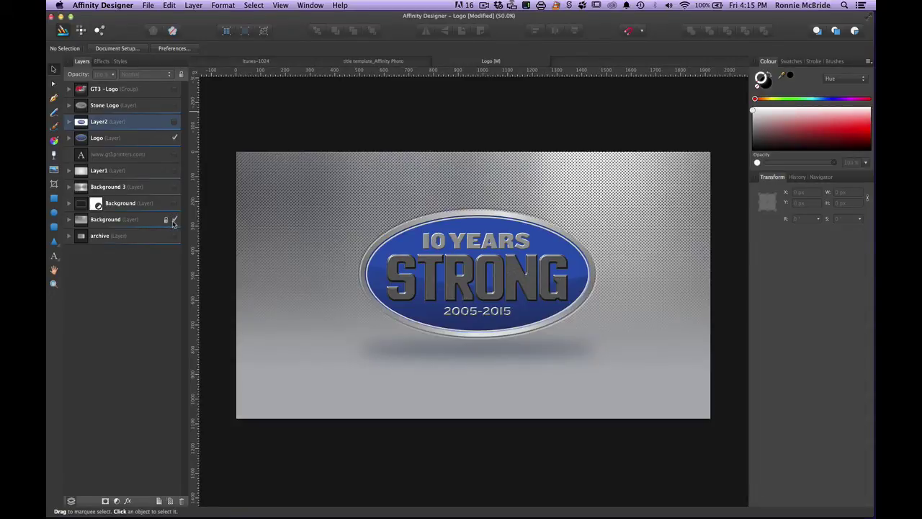
{"action": "left_click", "coordinate": [173, 138]}
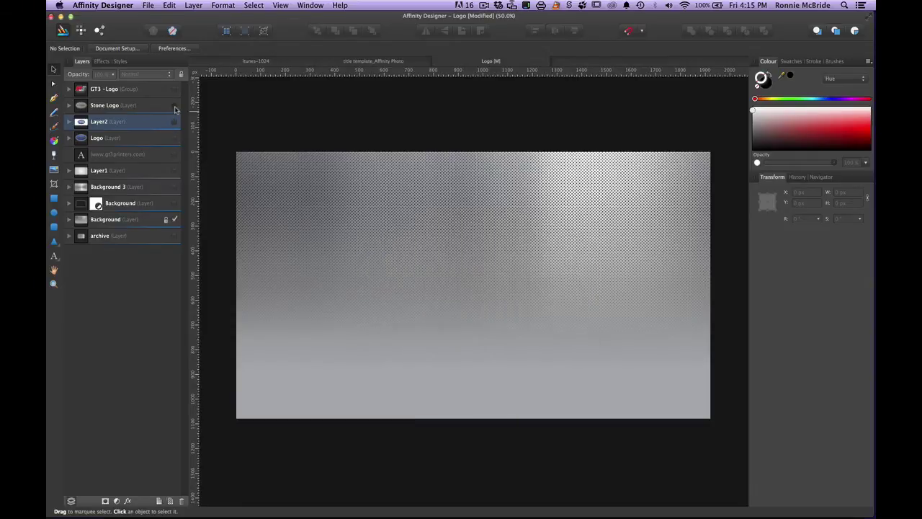
{"action": "left_click", "coordinate": [174, 106]}
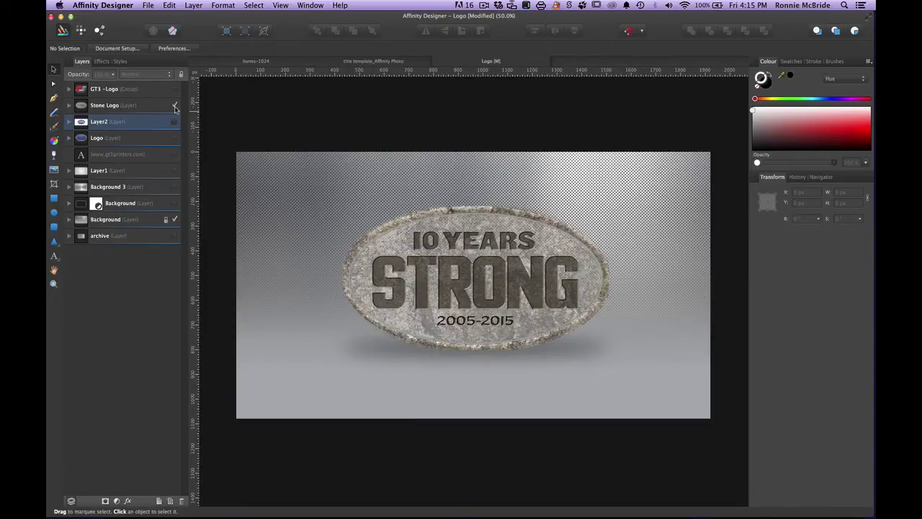
{"action": "left_click", "coordinate": [175, 203]}
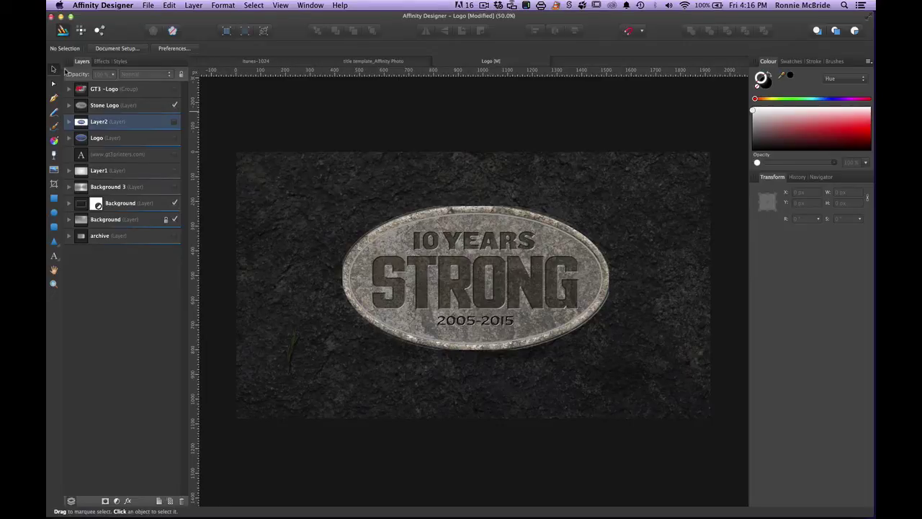
- Restore the blue Logo on the brushed-metal background, then switch over to Motion
{"action": "left_click", "coordinate": [174, 138]}
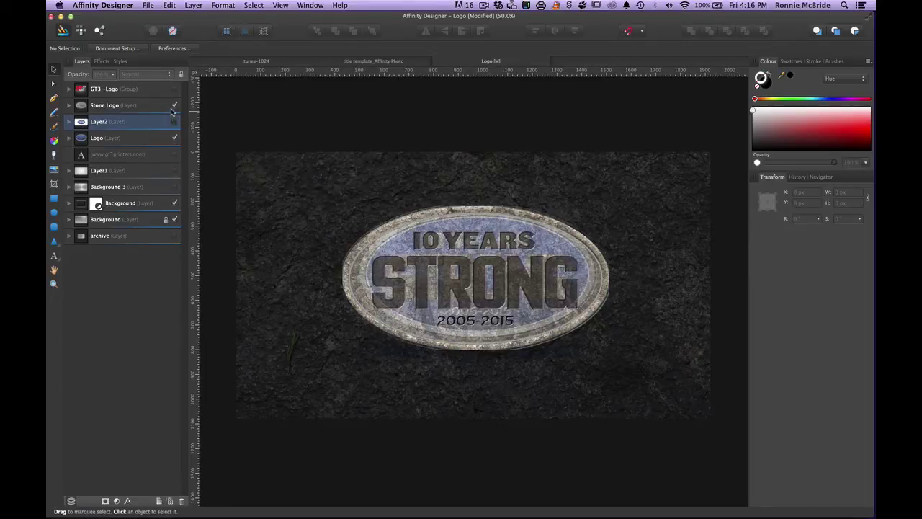
{"action": "left_click", "coordinate": [175, 105]}
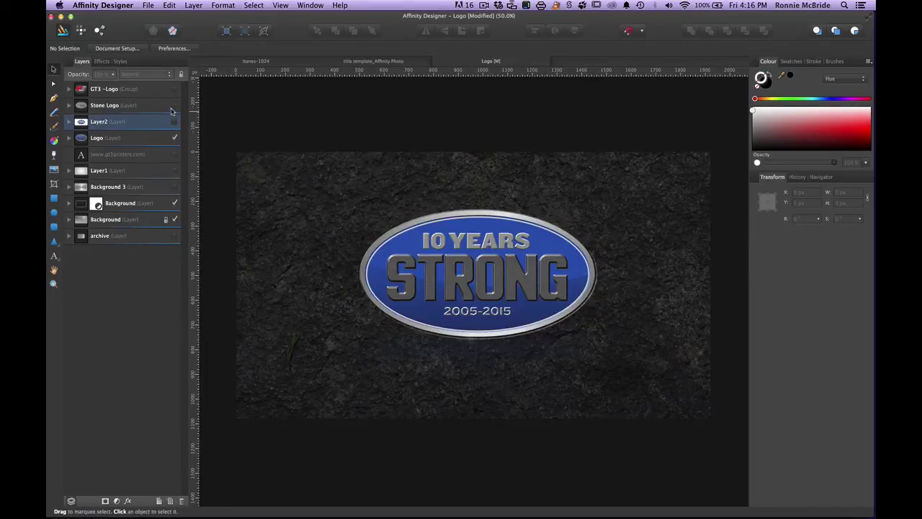
{"action": "left_click", "coordinate": [175, 204]}
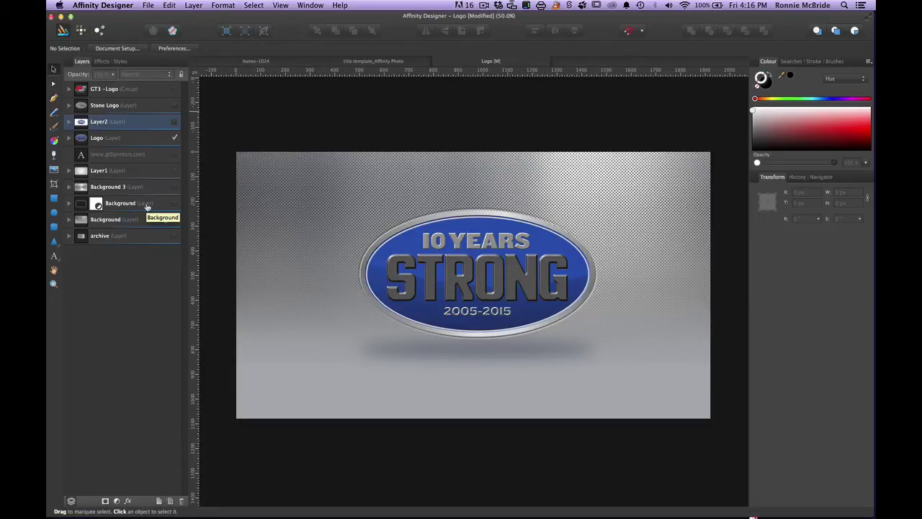
{"action": "key", "text": "super+Tab"}
{"action": "key", "text": "super+Tab"}
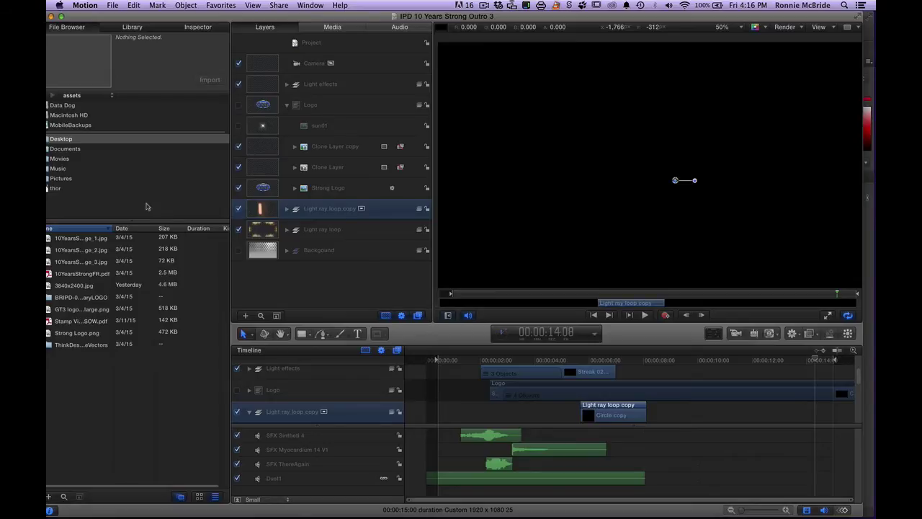
- Enable the Logo and Background layers and select the Light ray loop copy group
{"action": "left_click", "coordinate": [239, 105]}
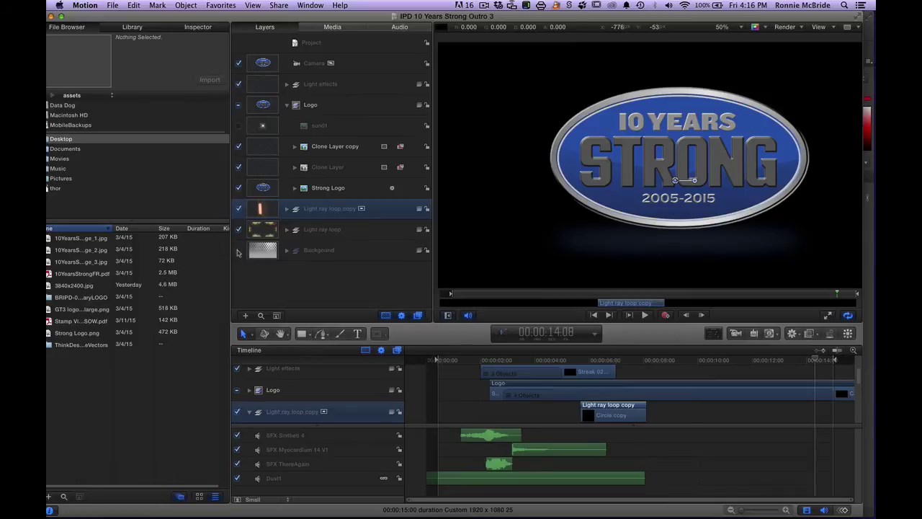
{"action": "left_click", "coordinate": [239, 251]}
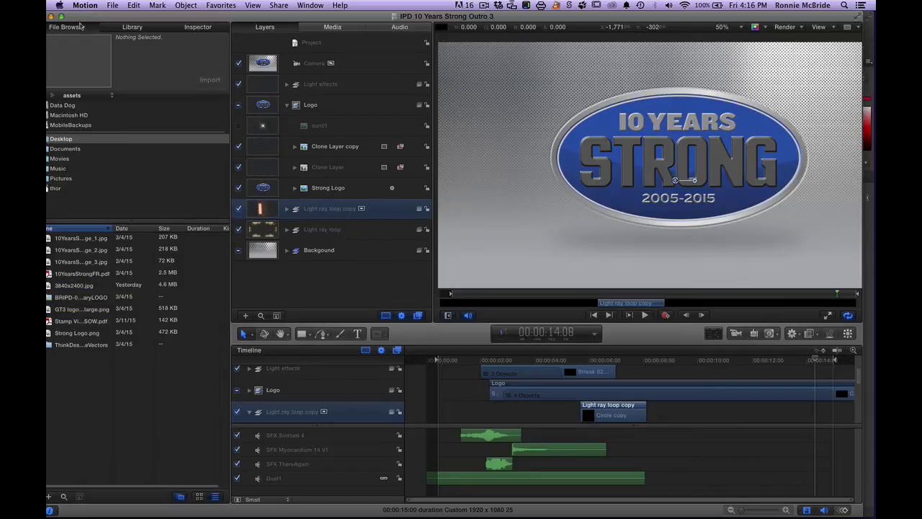
{"action": "left_click", "coordinate": [196, 29]}
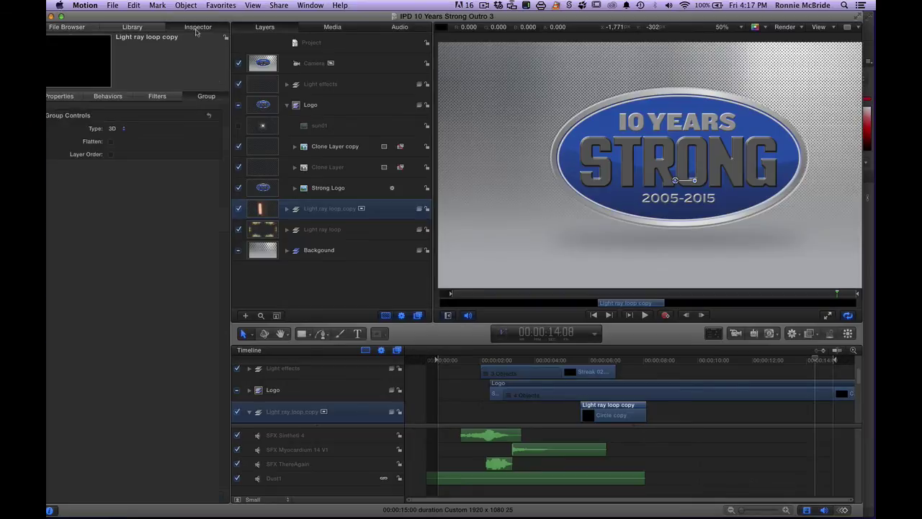
{"action": "left_click", "coordinate": [322, 171]}
{"action": "left_click", "coordinate": [326, 187]}
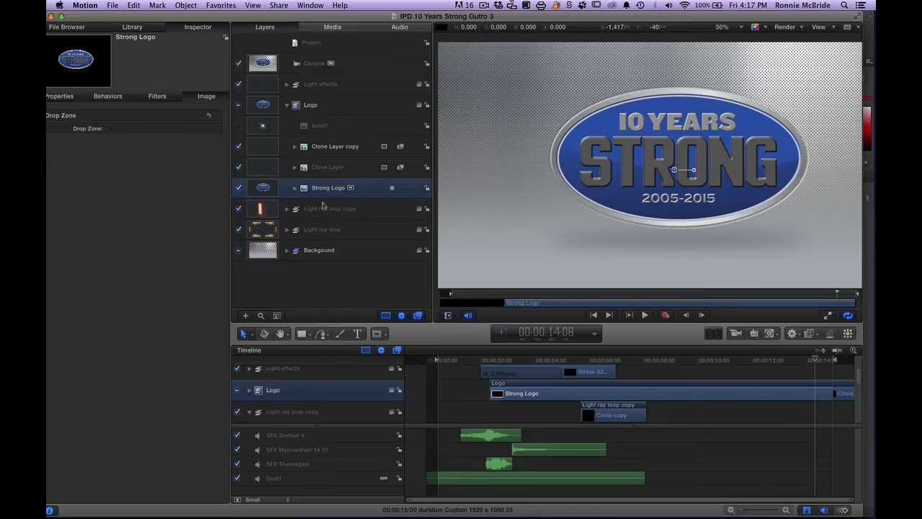
{"action": "left_click", "coordinate": [324, 210]}
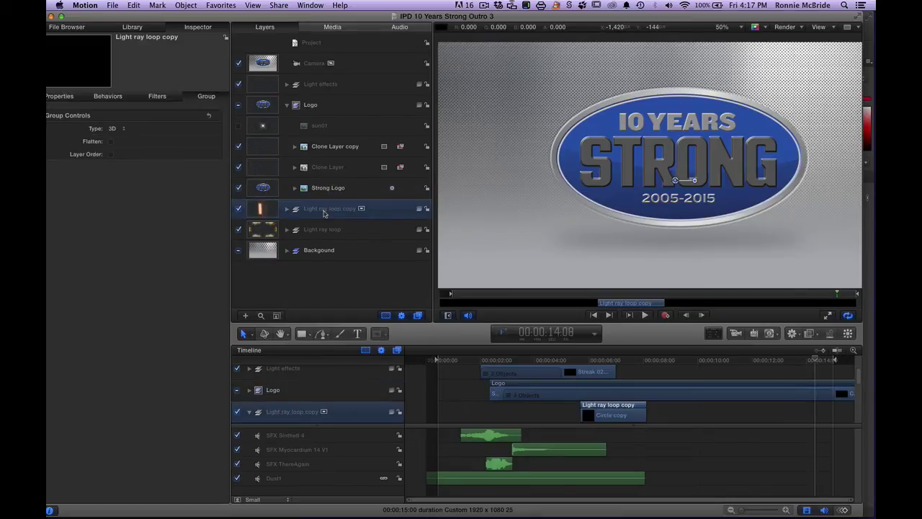
- Expand Light ray loop copy, select its Dazzle filter, and scrub near the start to preview the light-ray arc
{"action": "left_click", "coordinate": [288, 209]}
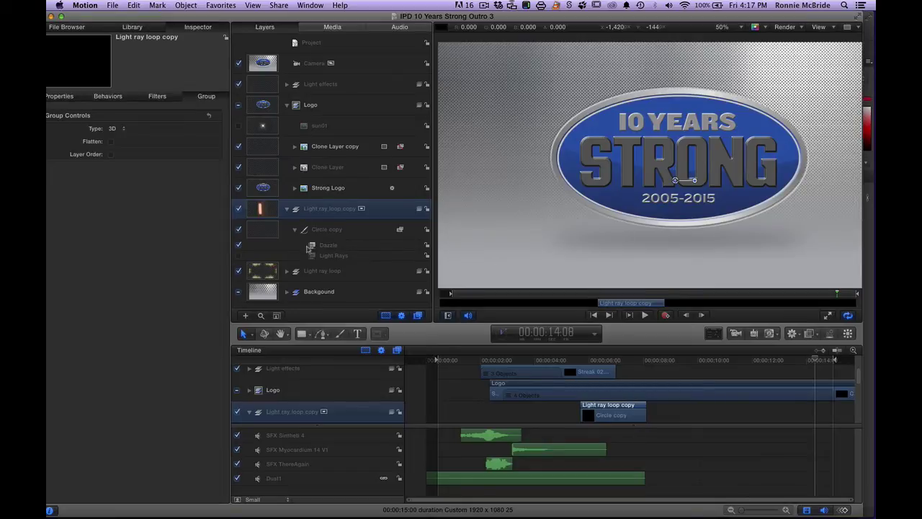
{"action": "left_click", "coordinate": [311, 246]}
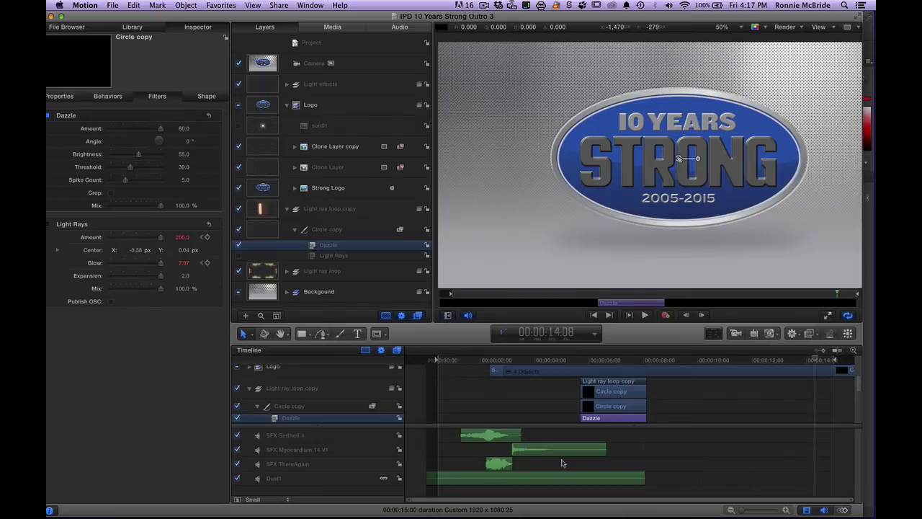
{"action": "left_click", "coordinate": [448, 360]}
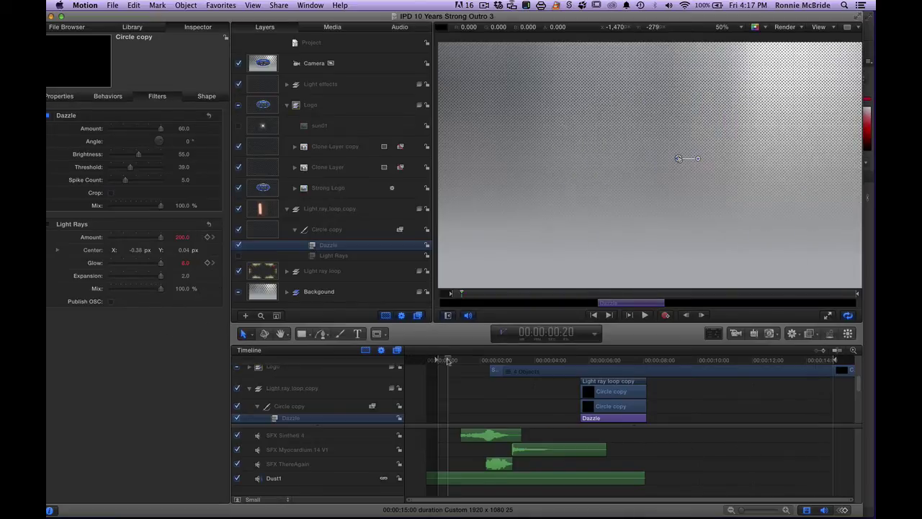
{"action": "left_click_drag", "start_coordinate": [448, 360], "coordinate": [467, 370]}
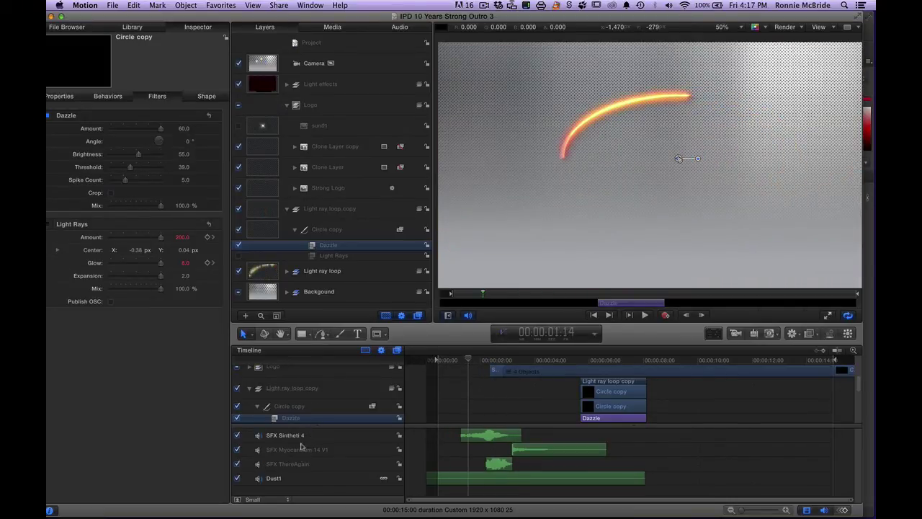
- Collapse the Logo and Light ray loop copy groups and enlarge the timeline to reveal Background's layers
{"action": "left_click", "coordinate": [287, 105]}
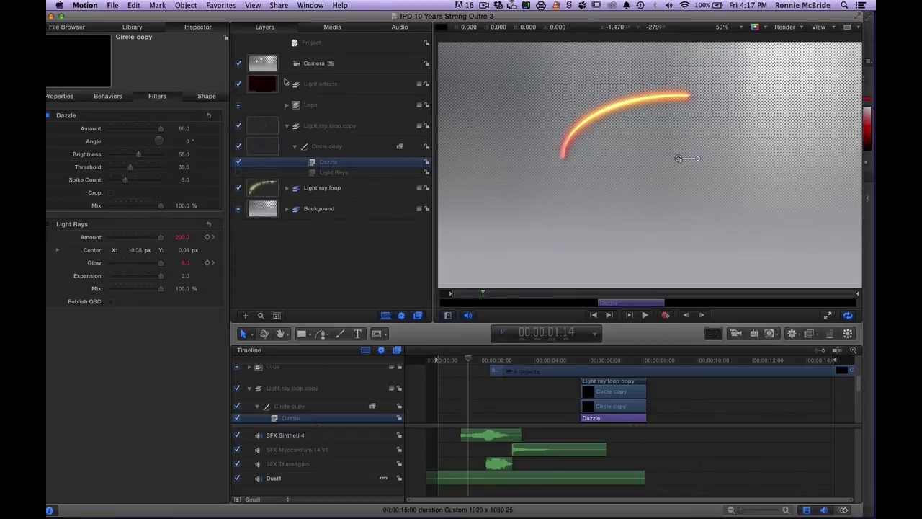
{"action": "left_click", "coordinate": [287, 127]}
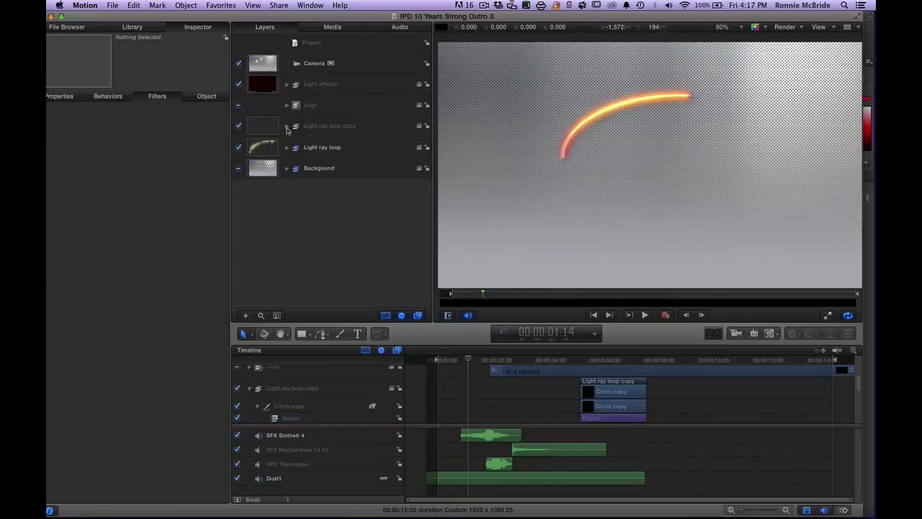
{"action": "left_click", "coordinate": [249, 389]}
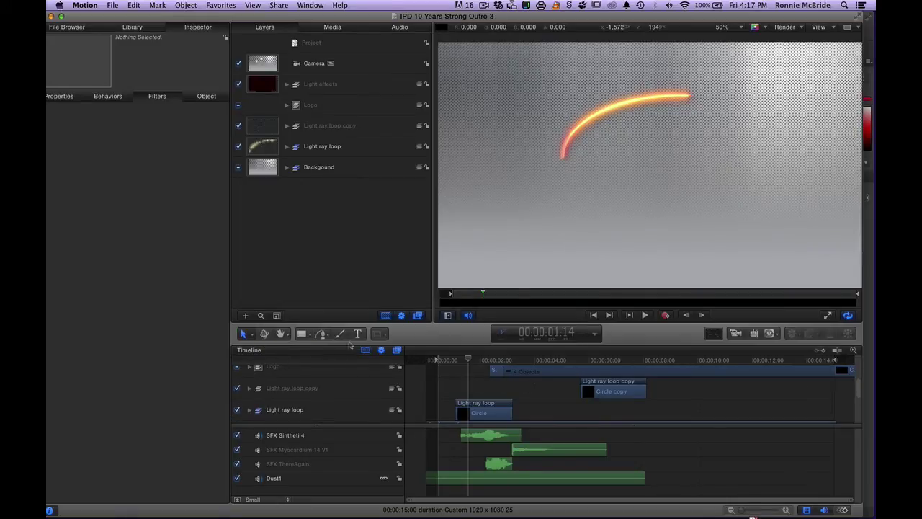
{"action": "left_click_drag", "start_coordinate": [441, 345], "coordinate": [441, 239]}
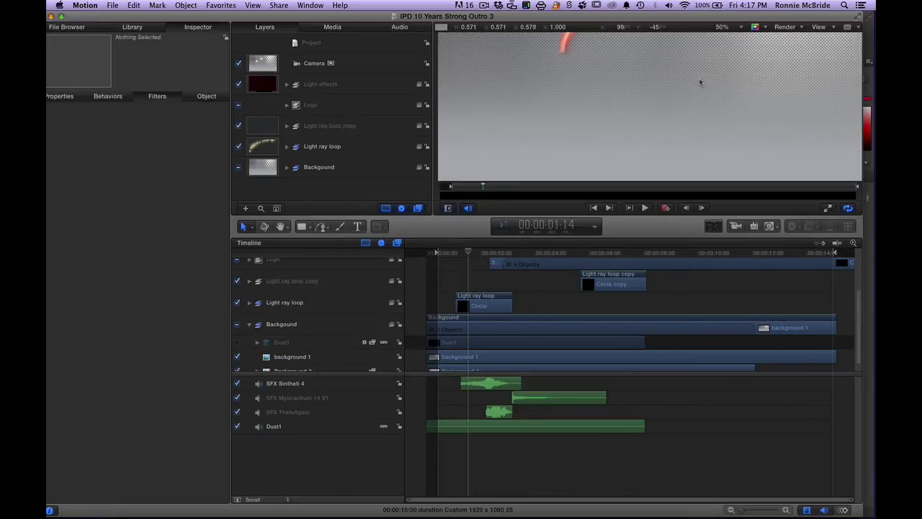
- Zoom the canvas out and in at 00:00:01:14, then drag the divider down to enlarge the canvas
{"action": "key", "text": "super+minus"}
{"action": "key", "text": "super+minus"}
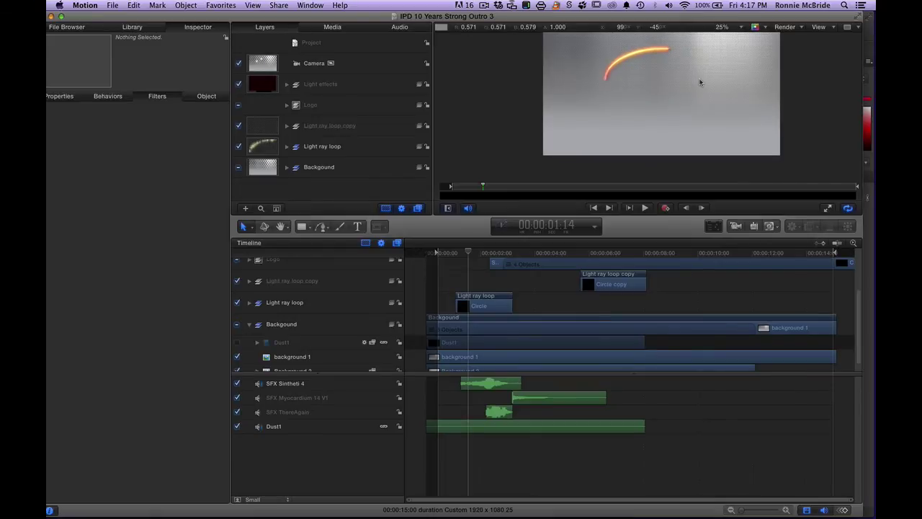
{"action": "key", "text": "ctrl+p"}
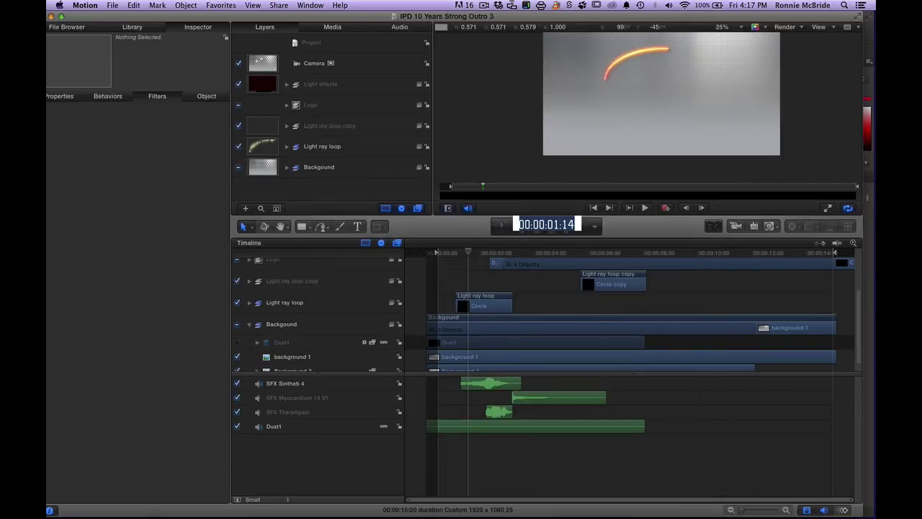
{"action": "key", "text": "Return"}
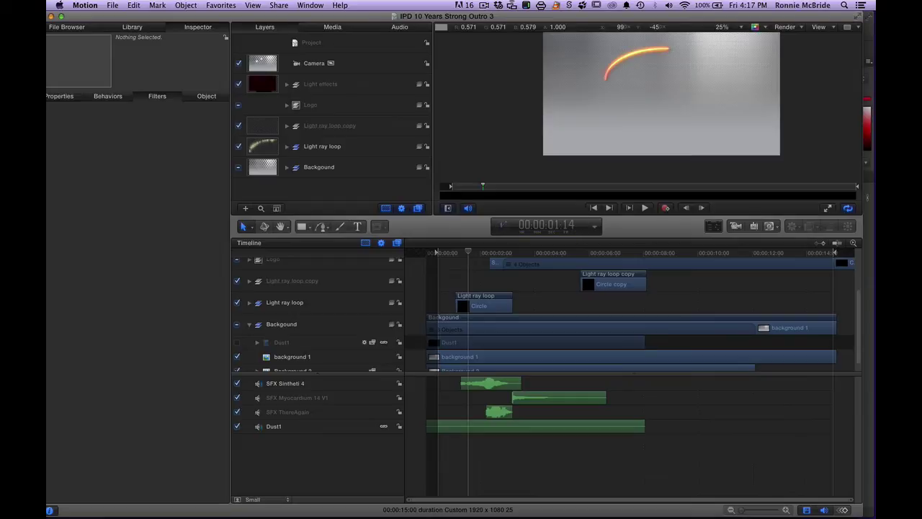
{"action": "key", "text": "shift+z"}
{"action": "key", "text": "shift+z"}
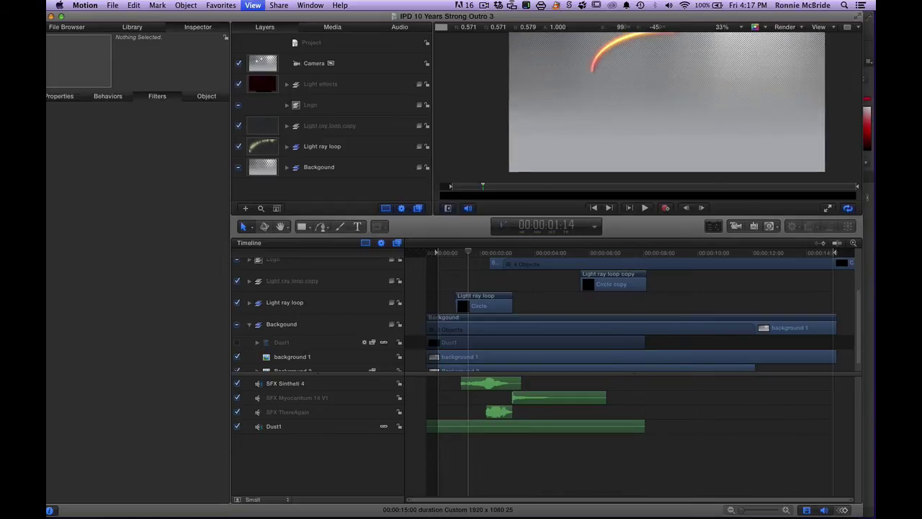
{"action": "key", "text": "shift+z"}
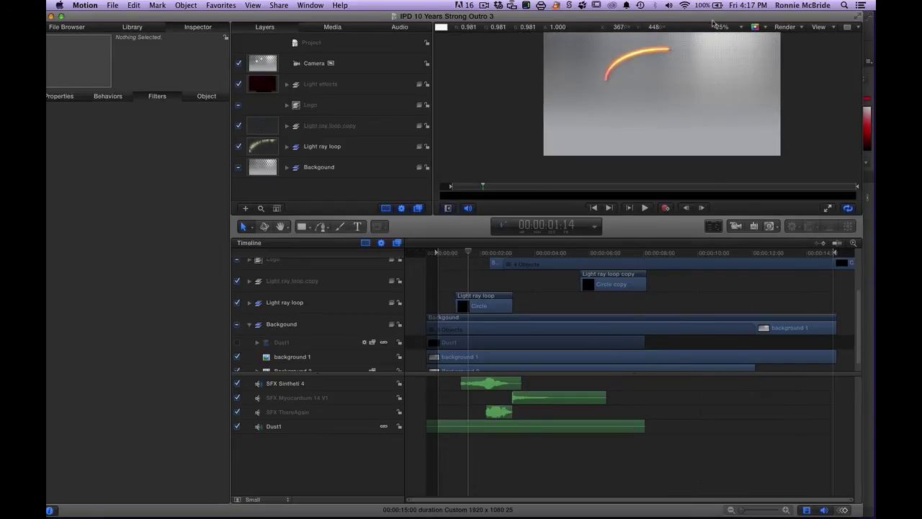
{"action": "scroll", "coordinate": [710, 79], "scroll_direction": "up", "scroll_amount": 2}
{"action": "scroll", "coordinate": [710, 79], "scroll_direction": "down", "scroll_amount": 2}
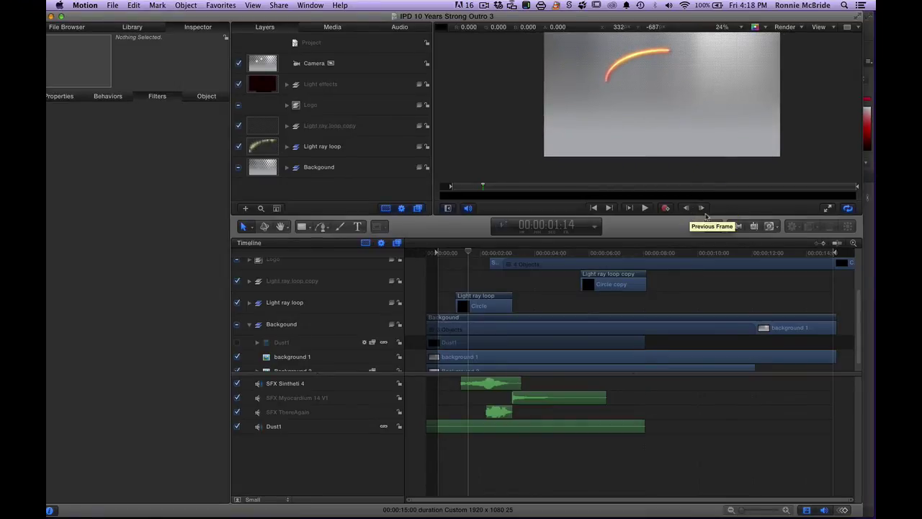
{"action": "left_click_drag", "start_coordinate": [691, 238], "coordinate": [694, 290]}
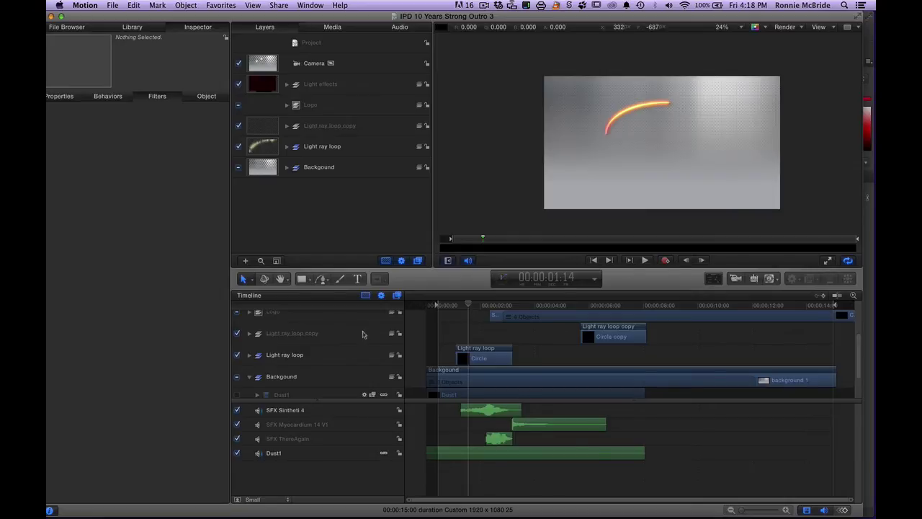
{"action": "left_click", "coordinate": [470, 306]}
{"action": "left_click_drag", "start_coordinate": [470, 306], "coordinate": [513, 309]}
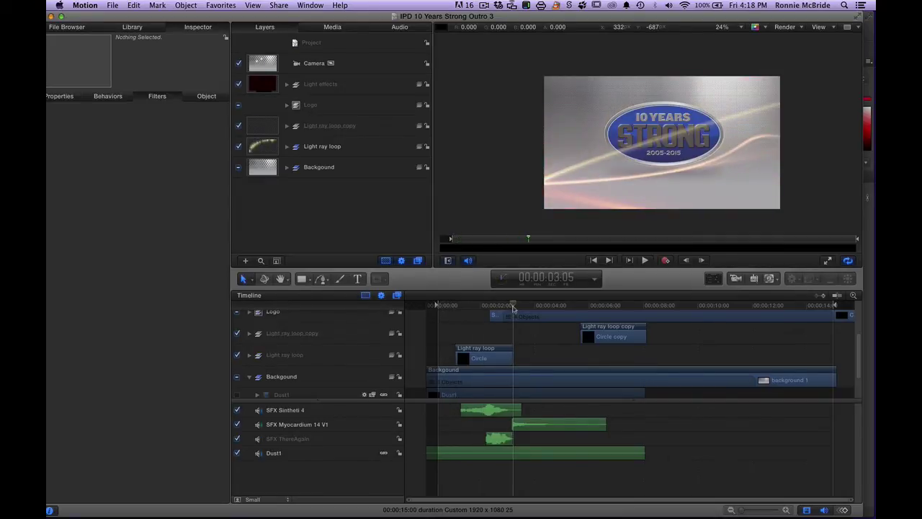
{"action": "left_click", "coordinate": [249, 334]}
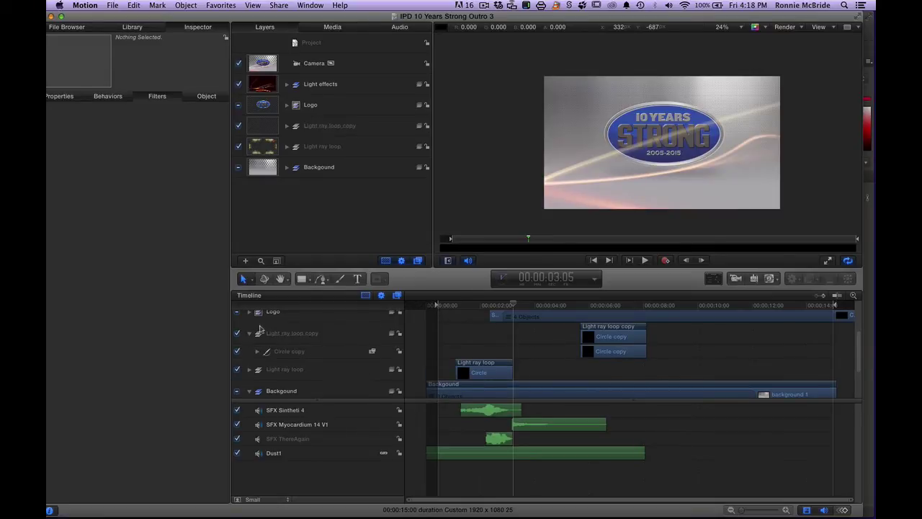
{"action": "left_click", "coordinate": [252, 335]}
{"action": "mouse_move", "coordinate": [516, 305]}
{"action": "left_mouse_down"}
{"action": "mouse_move", "coordinate": [451, 306]}
{"action": "mouse_move", "coordinate": [489, 304]}
{"action": "mouse_move", "coordinate": [465, 305]}
{"action": "left_mouse_up"}
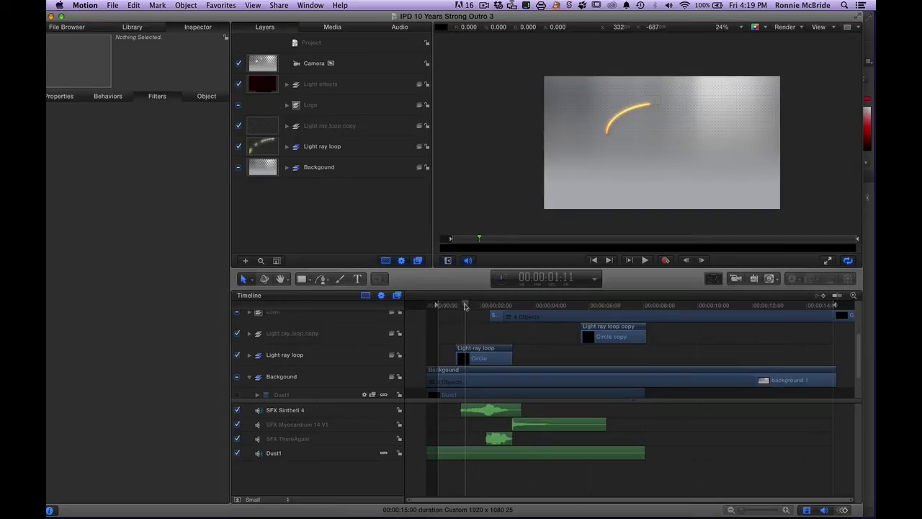
- Scrub back before the light ray, expand Background, and preview Dust1 before switching it off again
{"action": "left_click", "coordinate": [463, 305]}
{"action": "left_click_drag", "start_coordinate": [464, 305], "coordinate": [452, 305]}
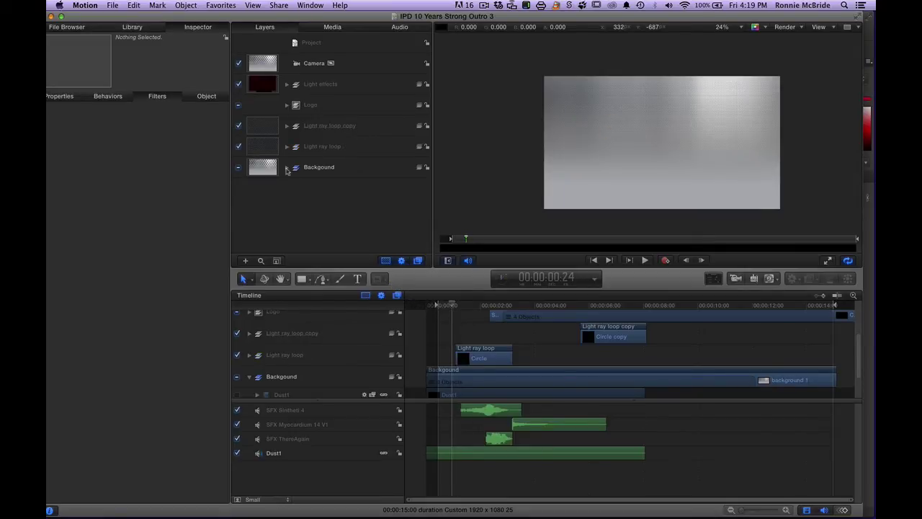
{"action": "left_click", "coordinate": [287, 167]}
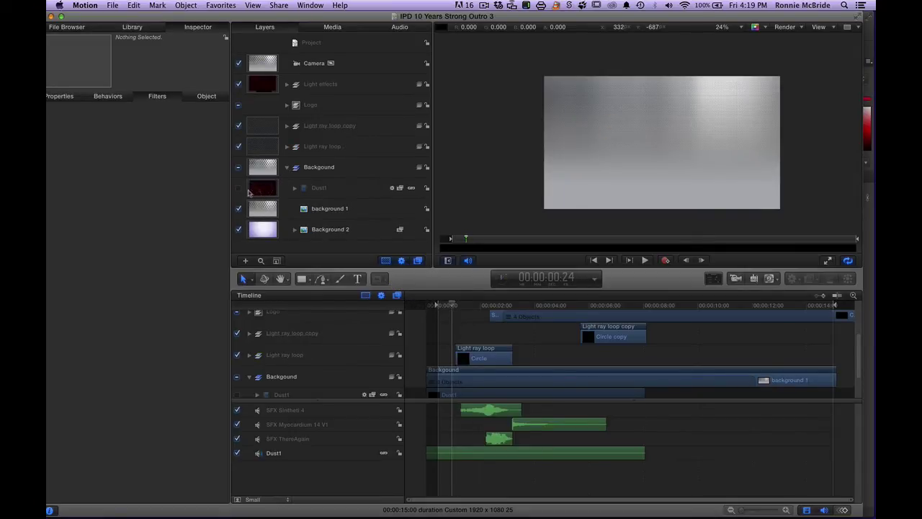
{"action": "left_click", "coordinate": [238, 189]}
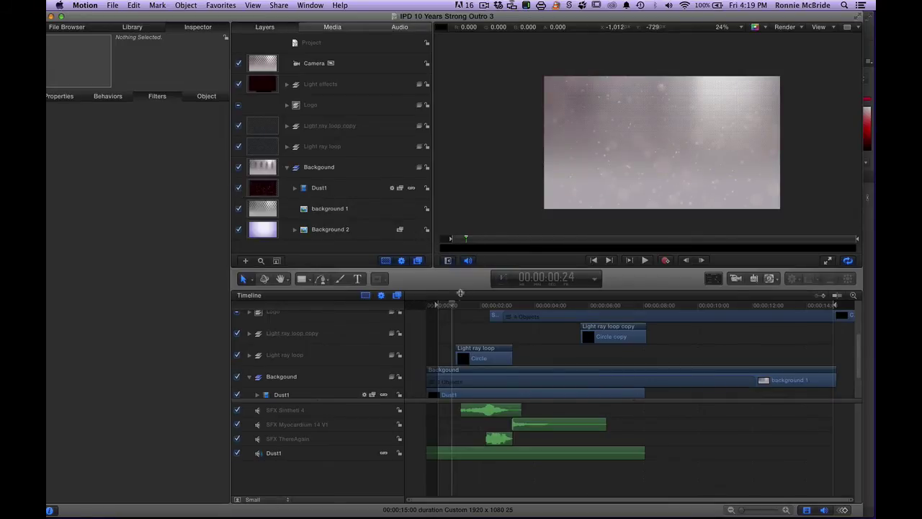
{"action": "mouse_move", "coordinate": [452, 303]}
{"action": "left_mouse_down"}
{"action": "mouse_move", "coordinate": [518, 295]}
{"action": "mouse_move", "coordinate": [431, 296]}
{"action": "mouse_move", "coordinate": [448, 294]}
{"action": "left_mouse_up"}
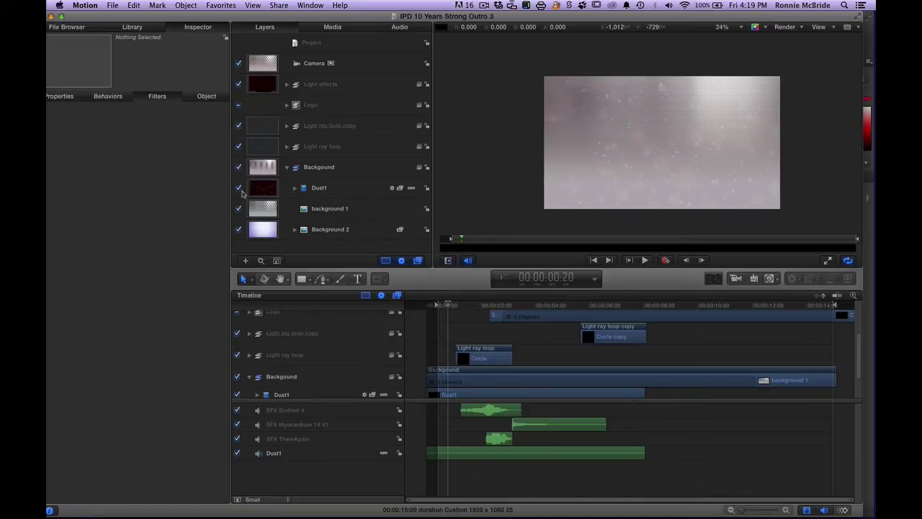
{"action": "left_click", "coordinate": [240, 191]}
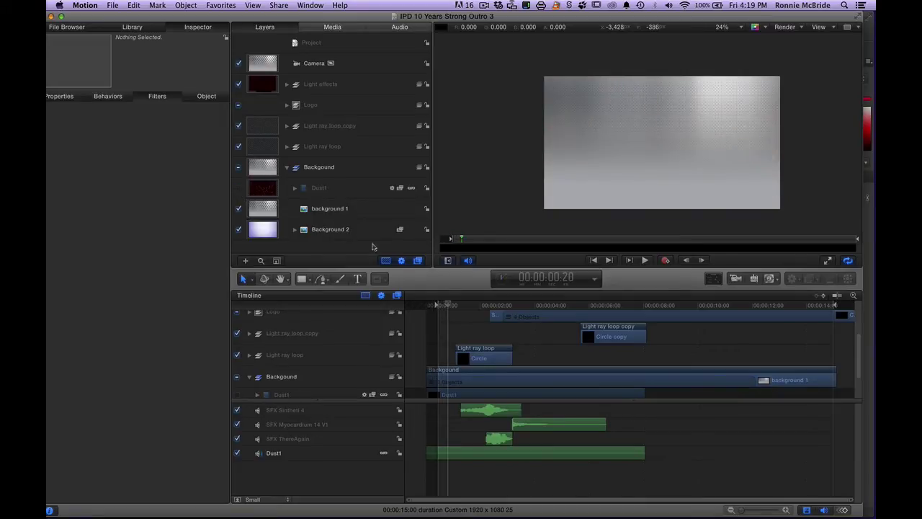
- Play the project through to its final logo frame at 00:00:14:23
{"action": "left_click_drag", "start_coordinate": [448, 305], "coordinate": [831, 268]}
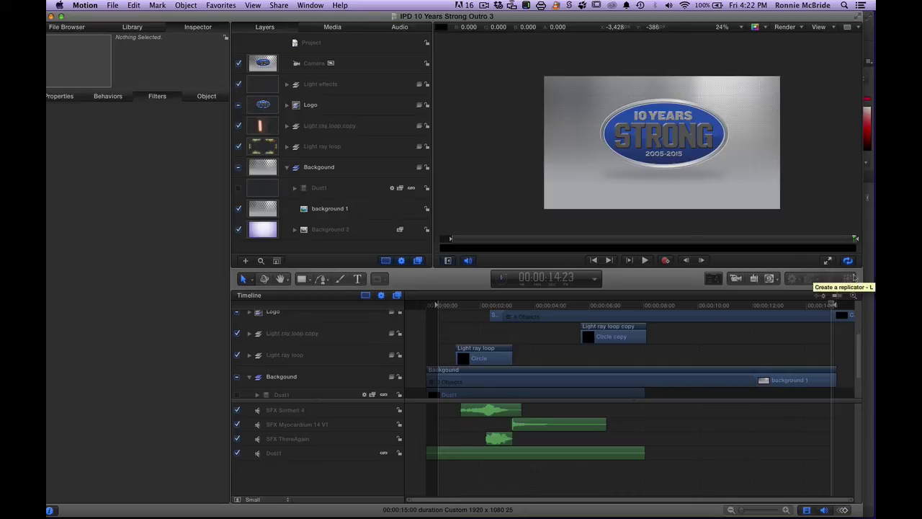
- Scrub from 00:00:01:24 to 00:00:02:12 to view the light streak, then switch to Chrome's Vimeo page
{"action": "left_click_drag", "start_coordinate": [758, 310], "coordinate": [484, 409]}
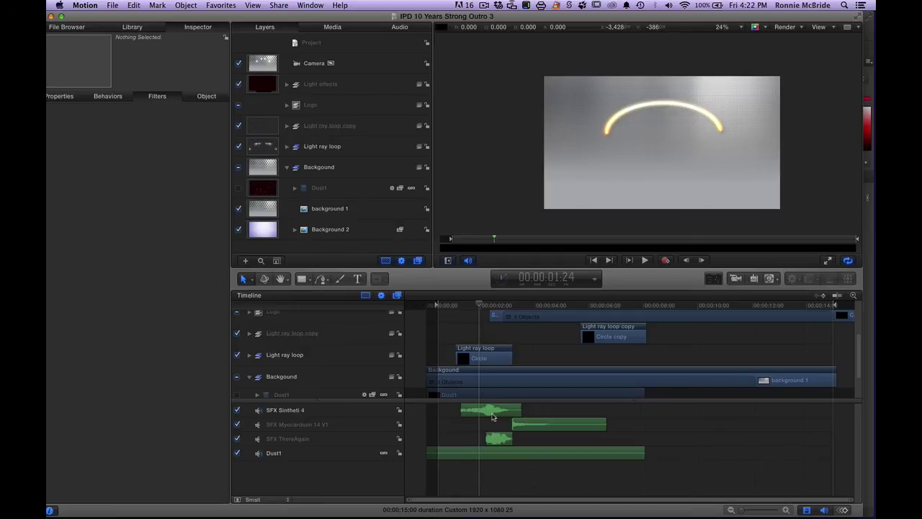
{"action": "left_click_drag", "start_coordinate": [481, 305], "coordinate": [493, 304]}
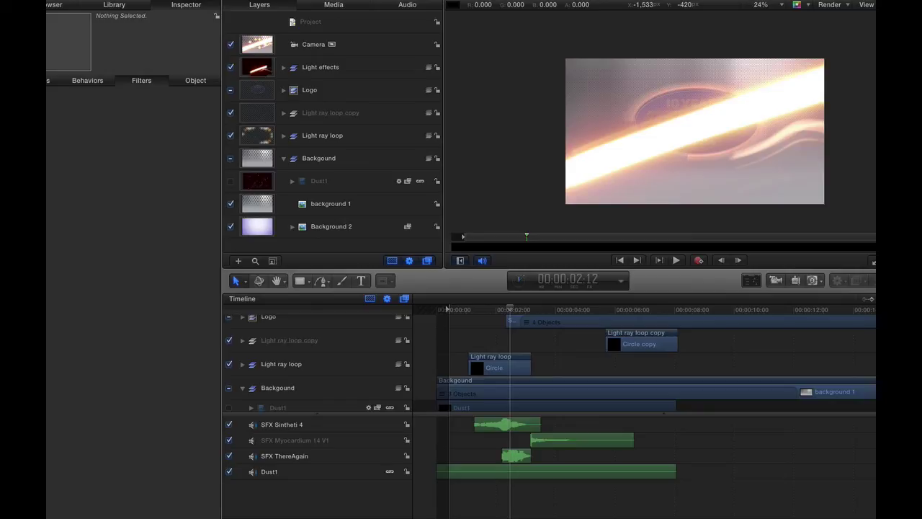
{"action": "key", "text": "super+Tab"}
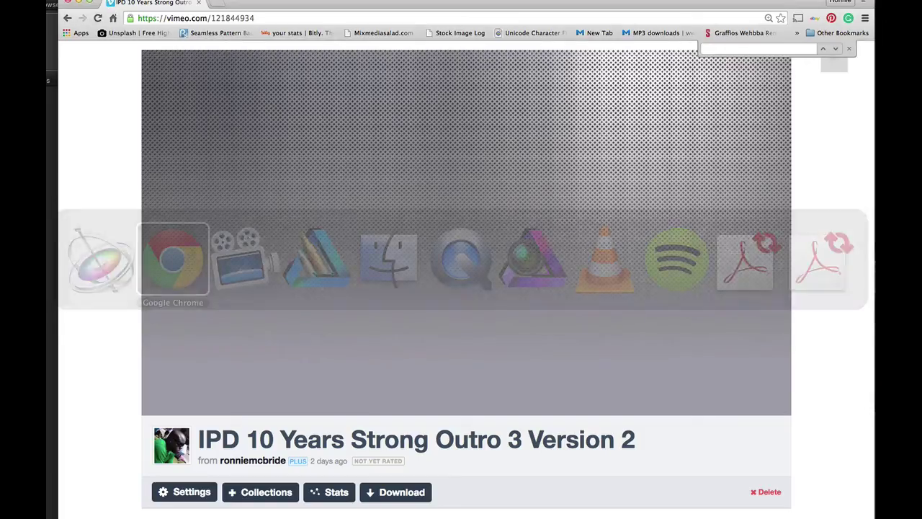
{"action": "scroll", "coordinate": [152, 167], "scroll_direction": "up", "scroll_amount": 2}
{"action": "scroll", "coordinate": [152, 170], "scroll_direction": "up", "scroll_amount": 2}
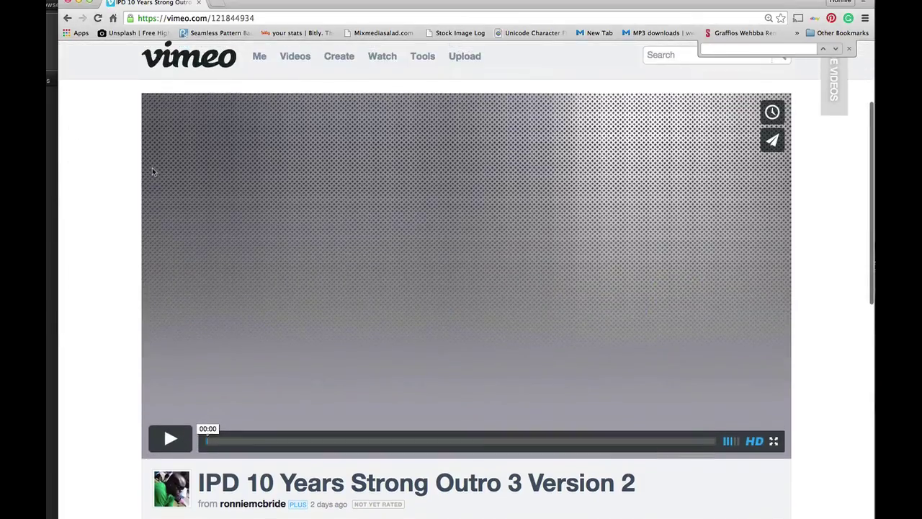